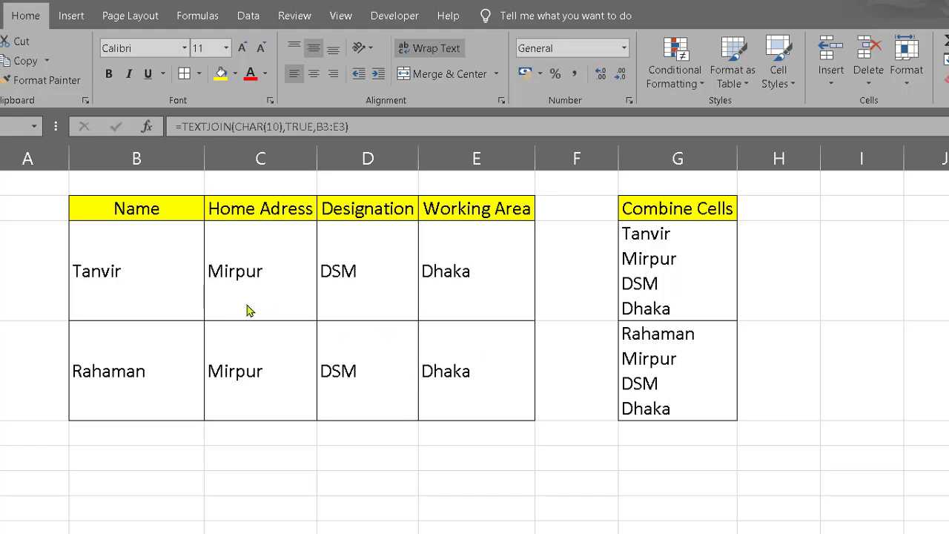
# Examine the table's four headers and first data row against the line-by-line results in the Combine Cells column.
pyautogui.click(151, 218)
pyautogui.click(255, 211)
pyautogui.click(357, 210)
pyautogui.click(467, 212)
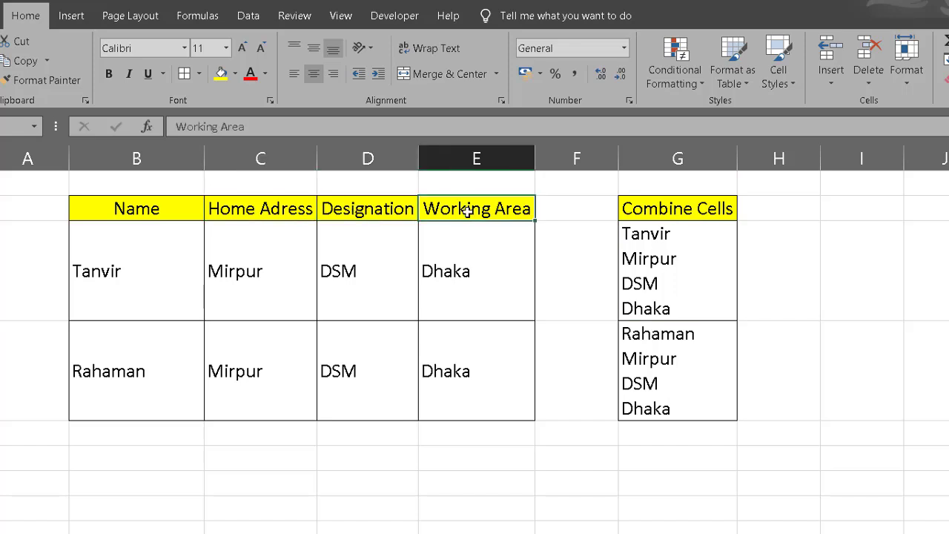
pyautogui.moveTo(115, 215); pyautogui.dragTo(486, 374)
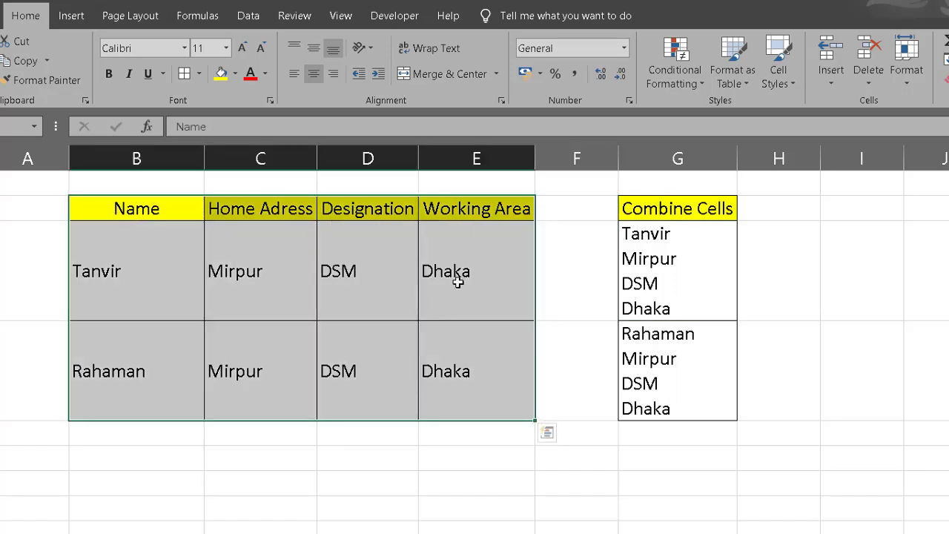
pyautogui.click(702, 230)
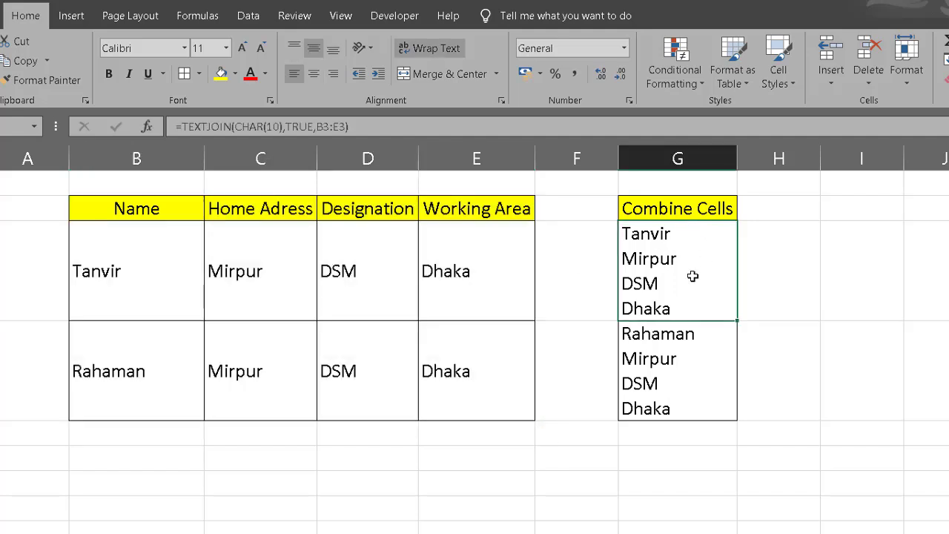
pyautogui.moveTo(693, 255); pyautogui.dragTo(692, 376)
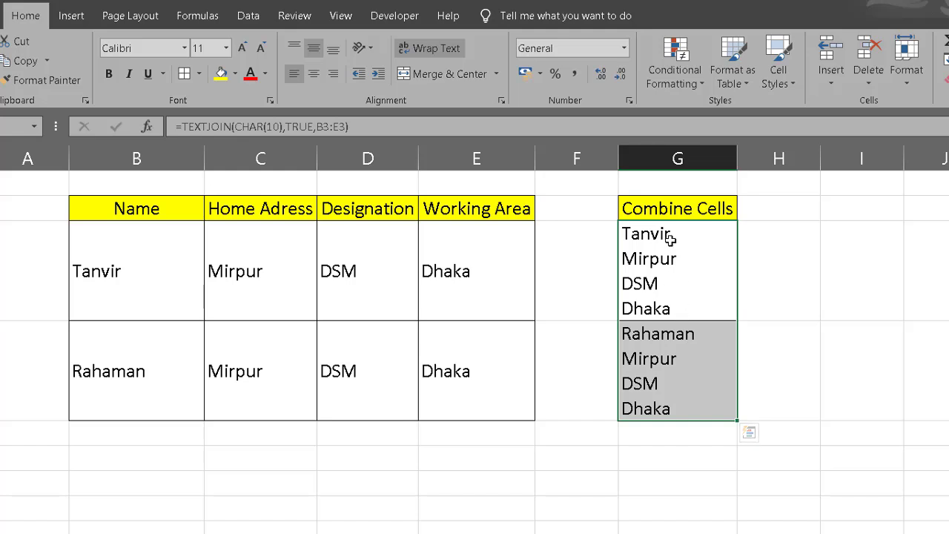
pyautogui.click(127, 271)
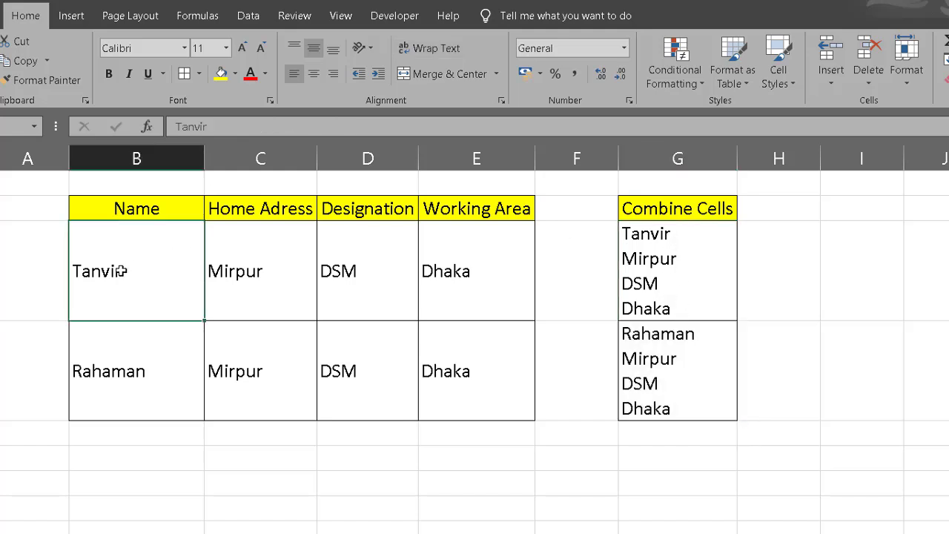
pyautogui.click(252, 276)
pyautogui.click(339, 277)
pyautogui.click(451, 279)
pyautogui.click(651, 246)
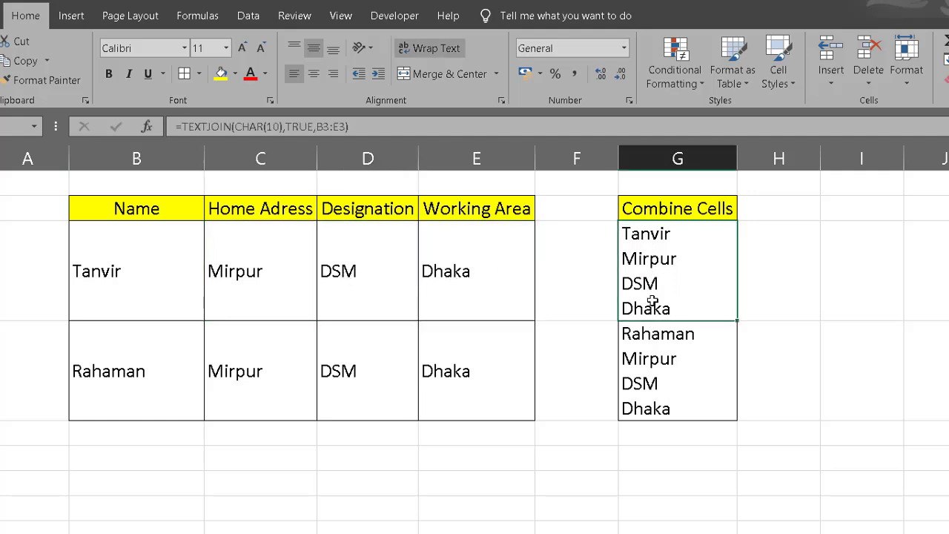
# Clear the existing formulas from cells G3:G4 under Combine Cells.
pyautogui.moveTo(664, 261); pyautogui.dragTo(679, 407)
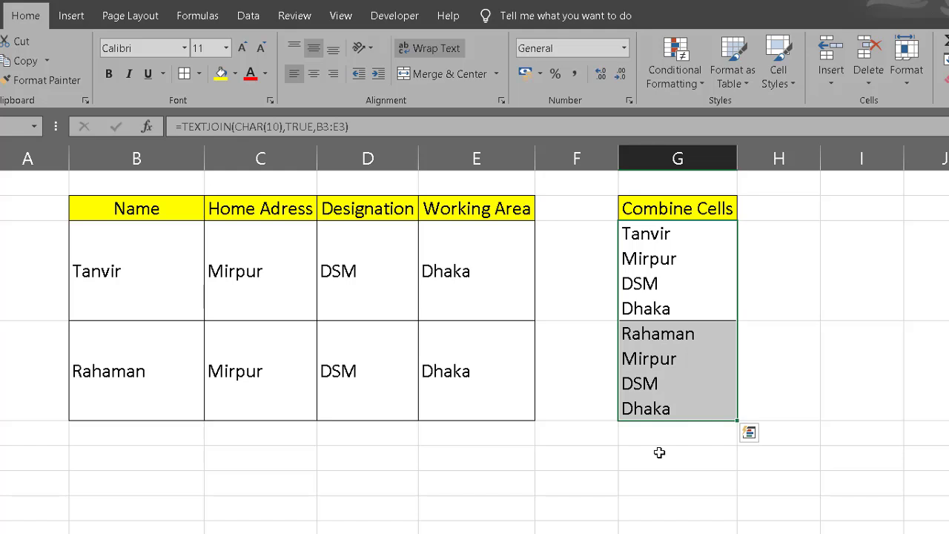
pyautogui.press('Delete')
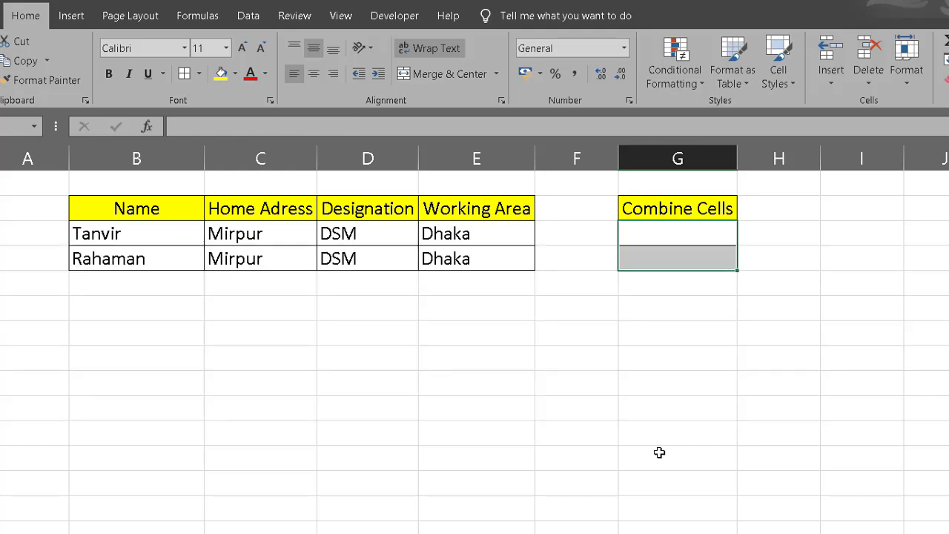
pyautogui.click(424, 52)
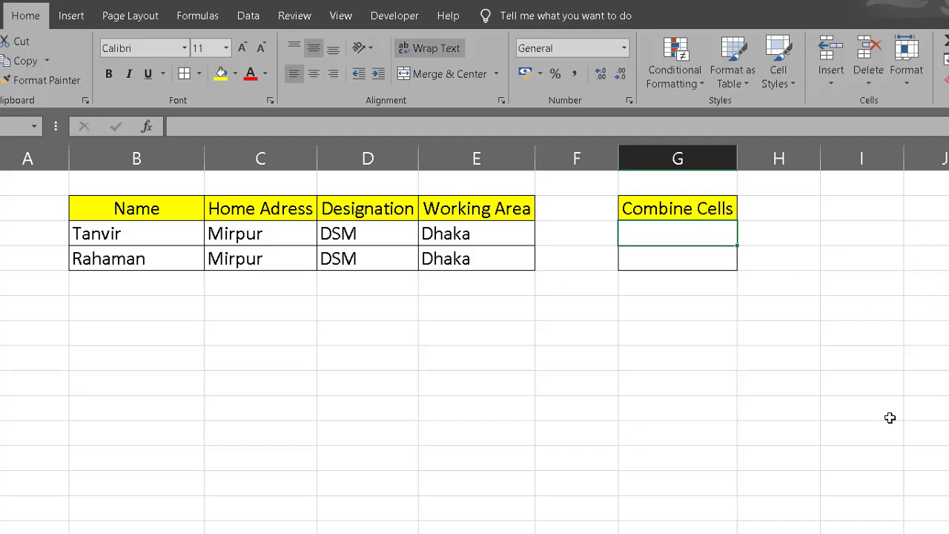
# Begin a formula in G3 that joins the name with a line break: =B3&CHAR(10).
pyautogui.write('=')
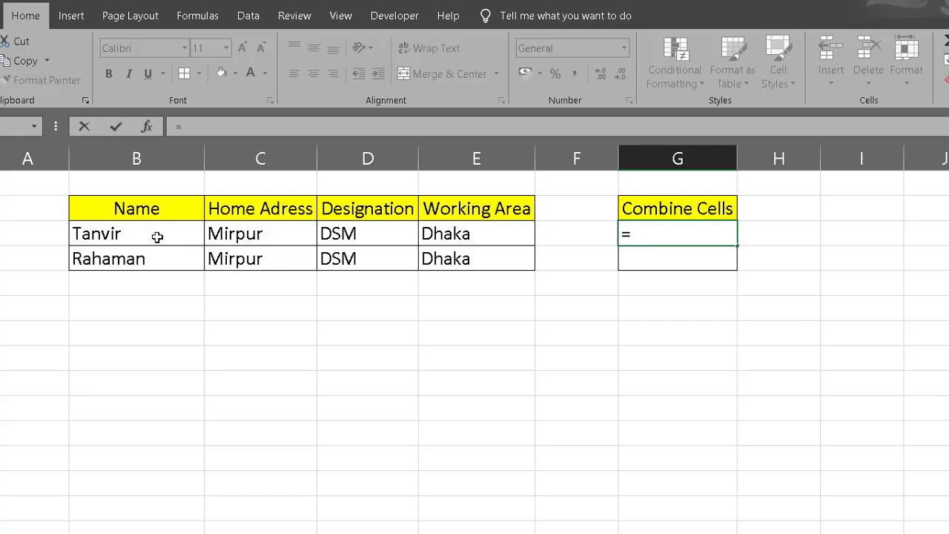
pyautogui.click(156, 232)
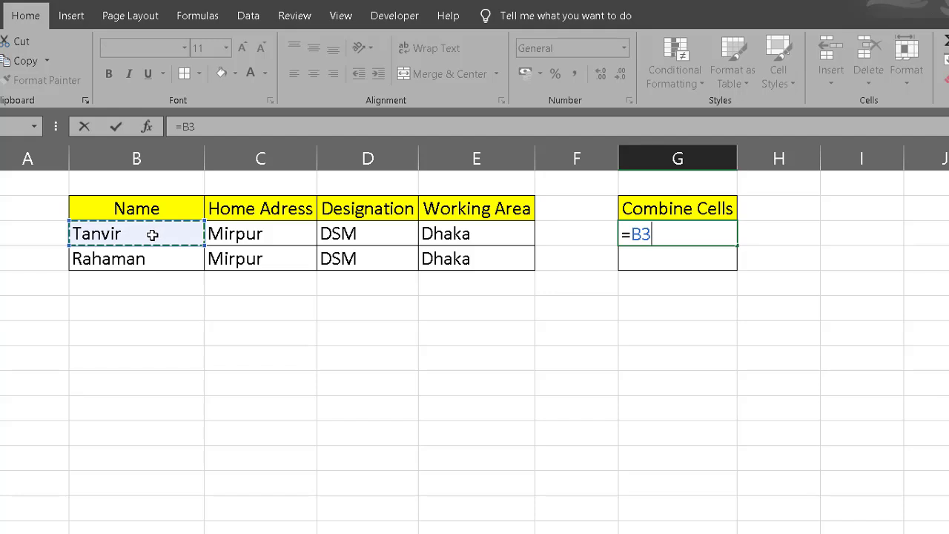
pyautogui.write('&')
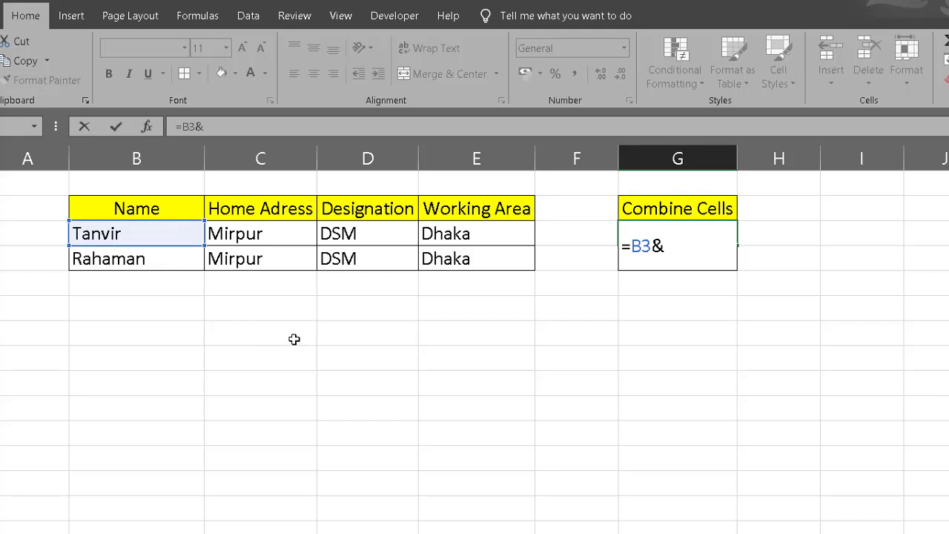
pyautogui.write('char')
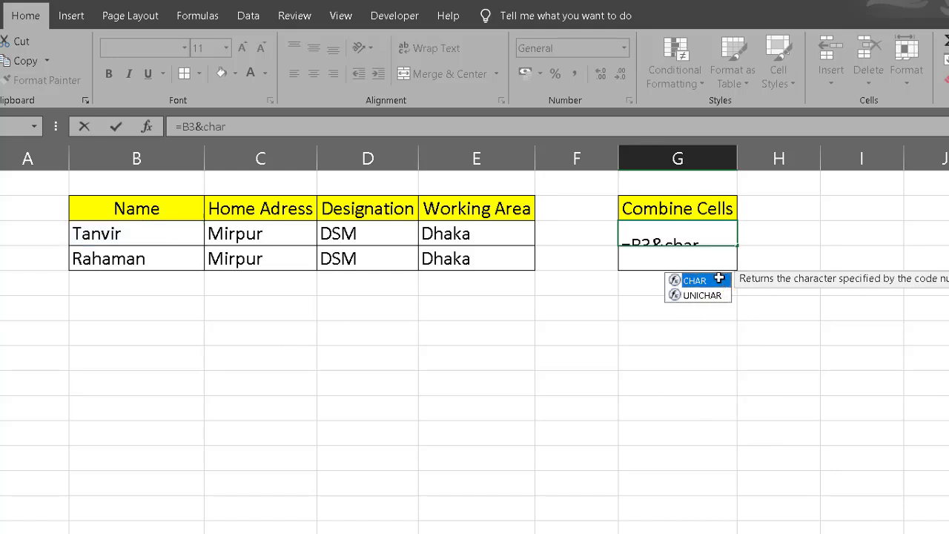
pyautogui.doubleClick(717, 281)
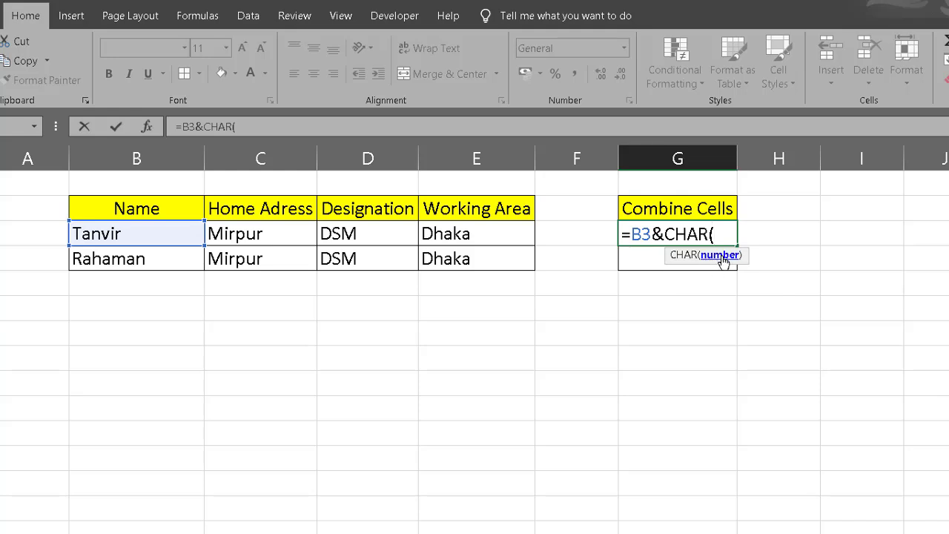
pyautogui.write('10')
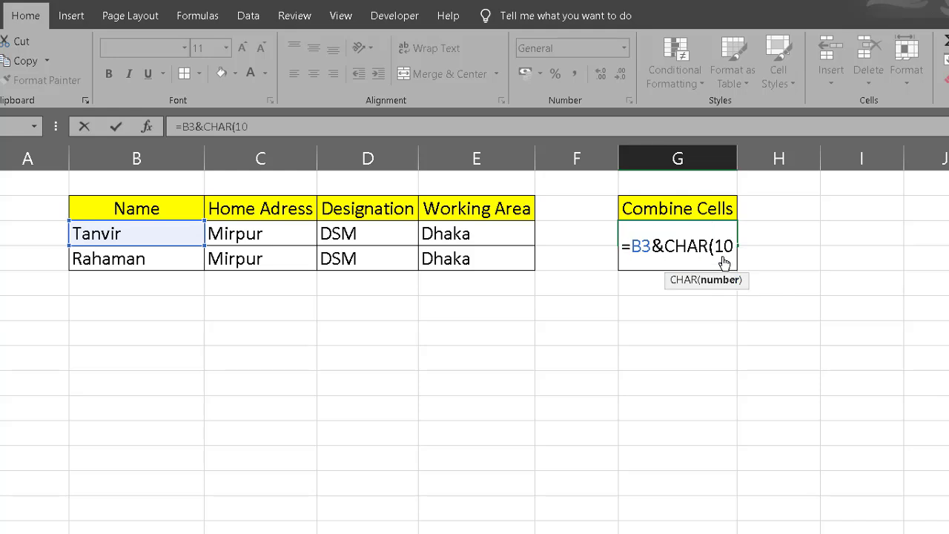
pyautogui.write(')')
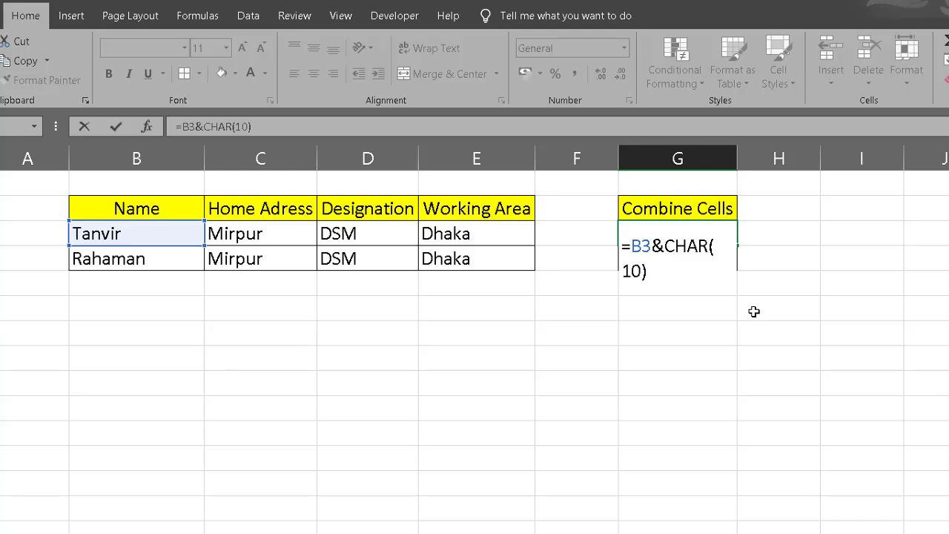
# Extend the G3 formula with the home address and another line break by appending &C3&CHAR(10).
pyautogui.write('&')
pyautogui.press('BackSpace')
pyautogui.write('&')
pyautogui.click(295, 234)
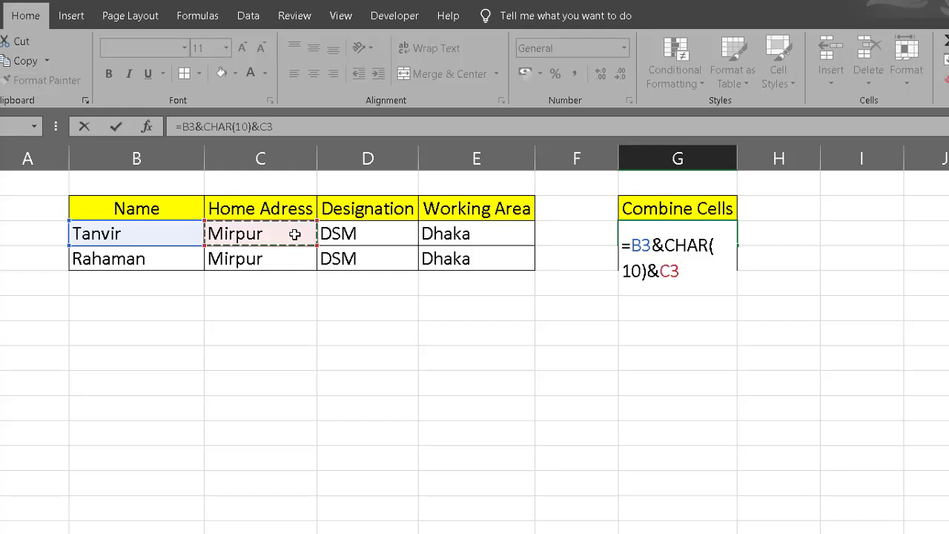
pyautogui.write('&')
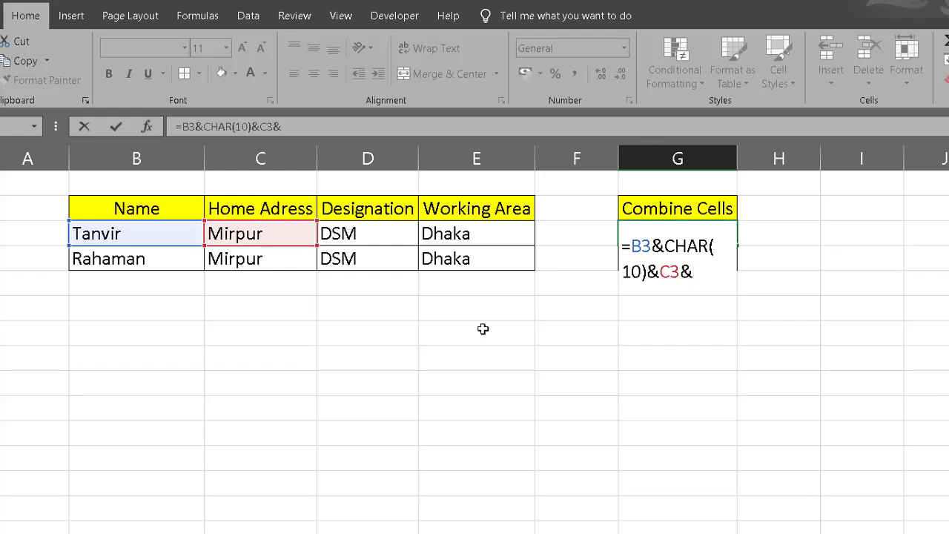
pyautogui.write('char')
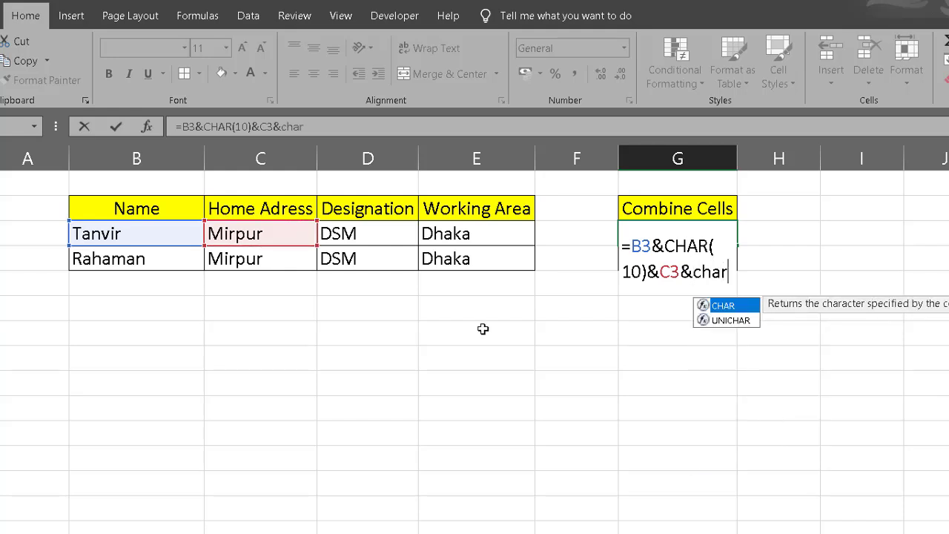
pyautogui.doubleClick(723, 304)
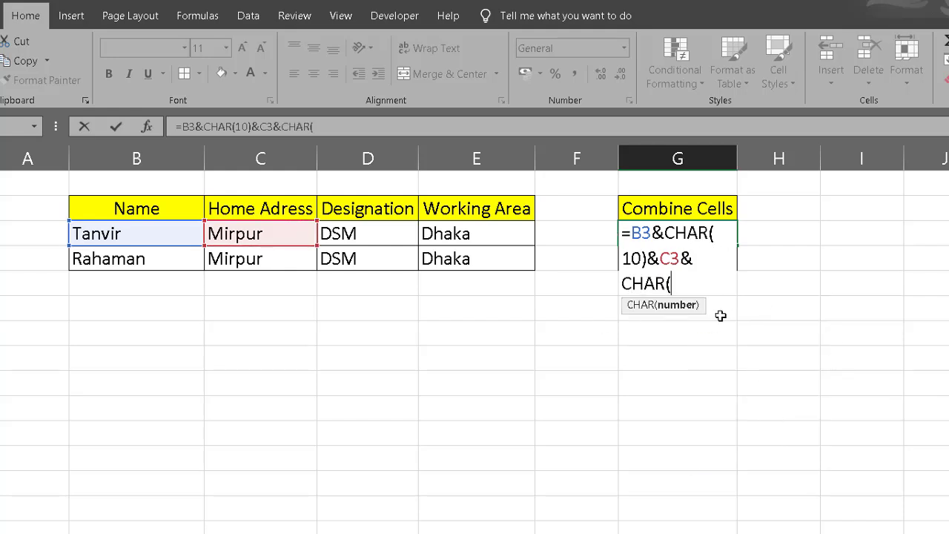
pyautogui.write('10')
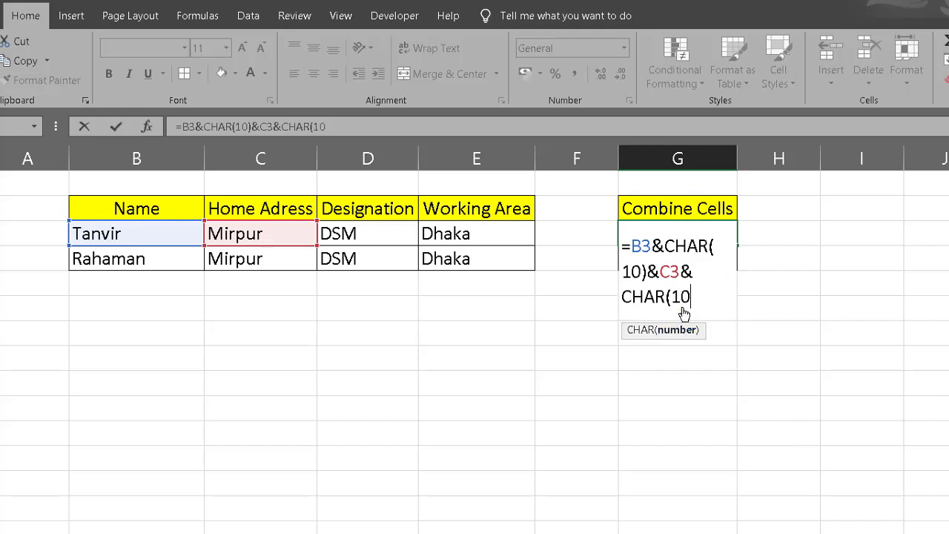
pyautogui.write(')')
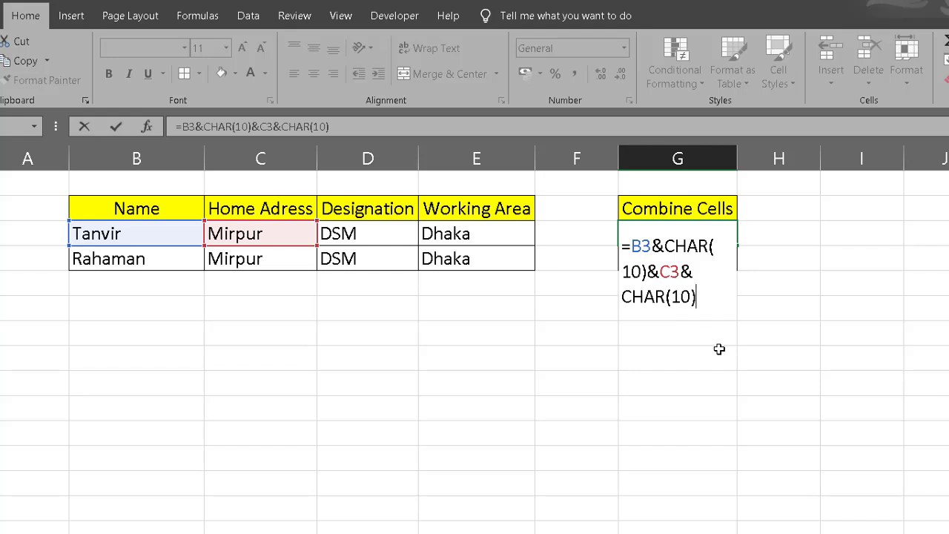
# Extend the G3 formula with the designation and a line break by appending &D3&CHAR(10).
pyautogui.write('&')
pyautogui.click(394, 234)
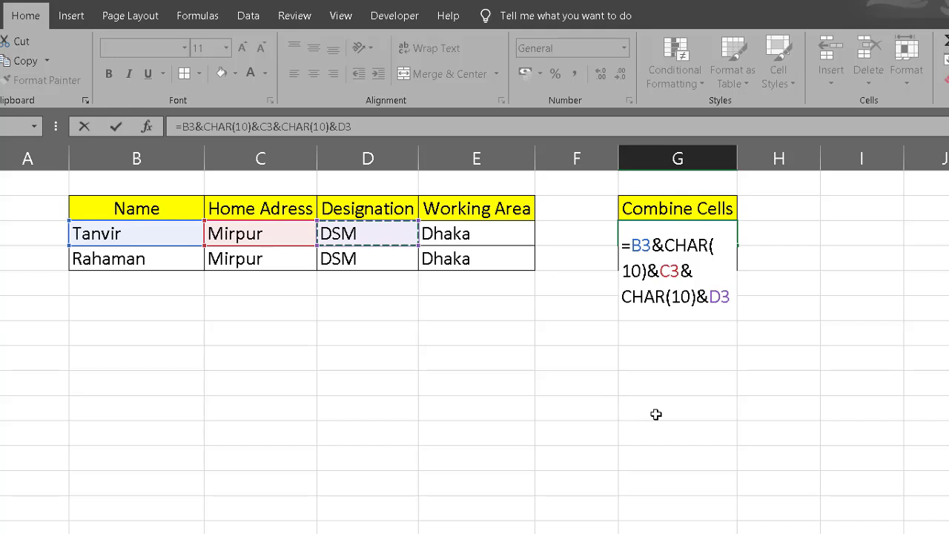
pyautogui.write('&char')
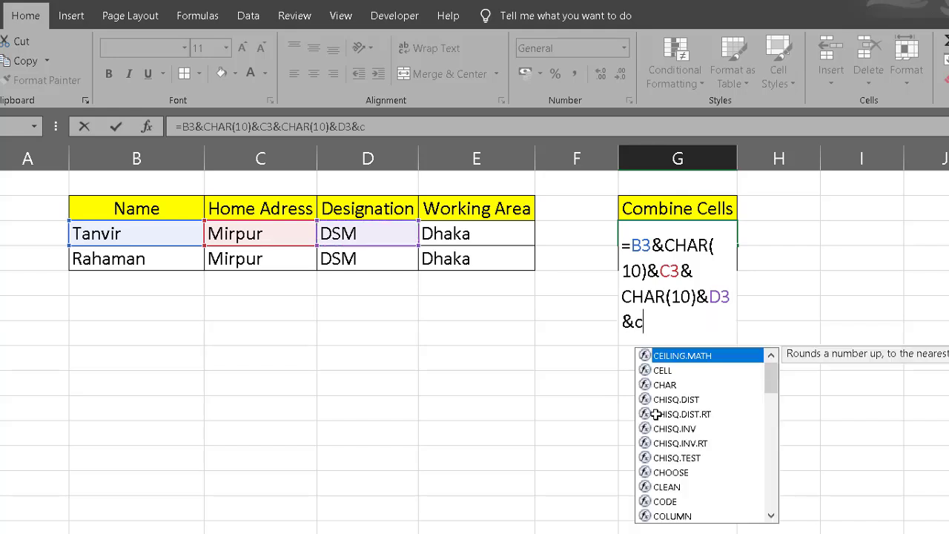
pyautogui.doubleClick(657, 355)
pyautogui.write('10')
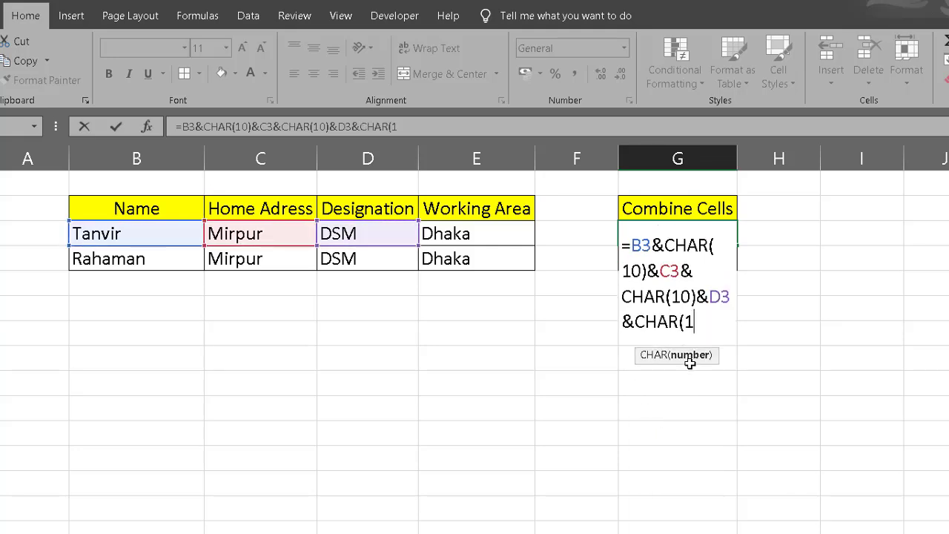
pyautogui.write(')')
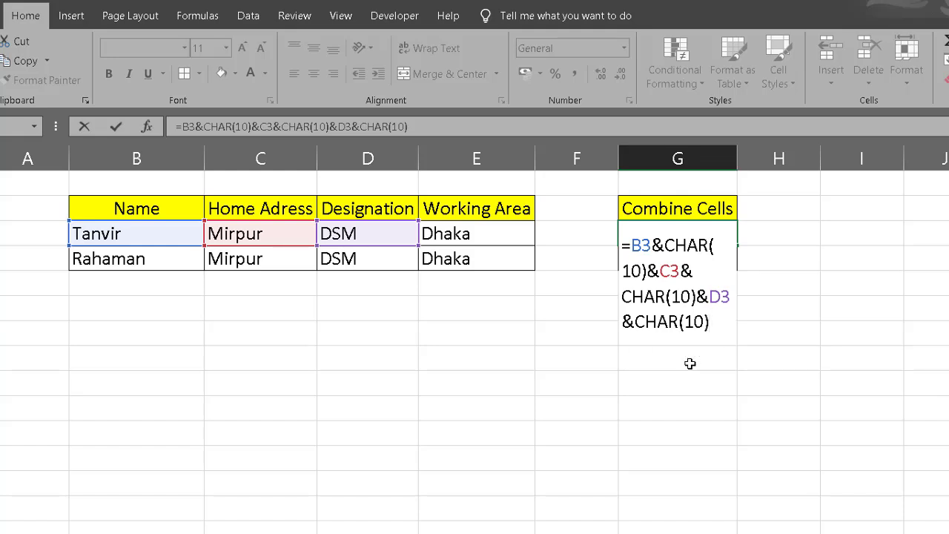
# Append &E3 for the working area and enter the formula as =B3&CHAR(10)&C3&CHAR(10)&D3&CHAR(10)&E3, accepting the proposed correction.
pyautogui.write('&')
pyautogui.click(491, 234)
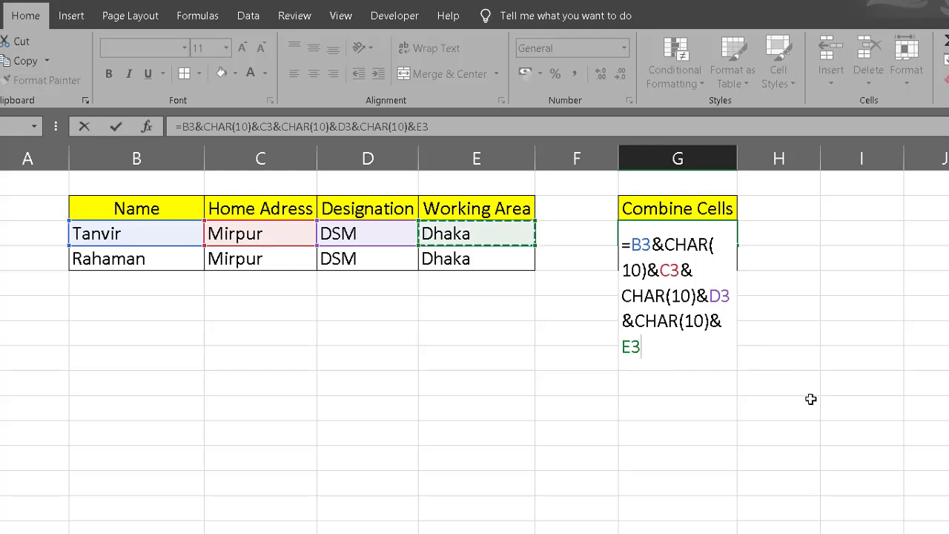
pyautogui.write(')')
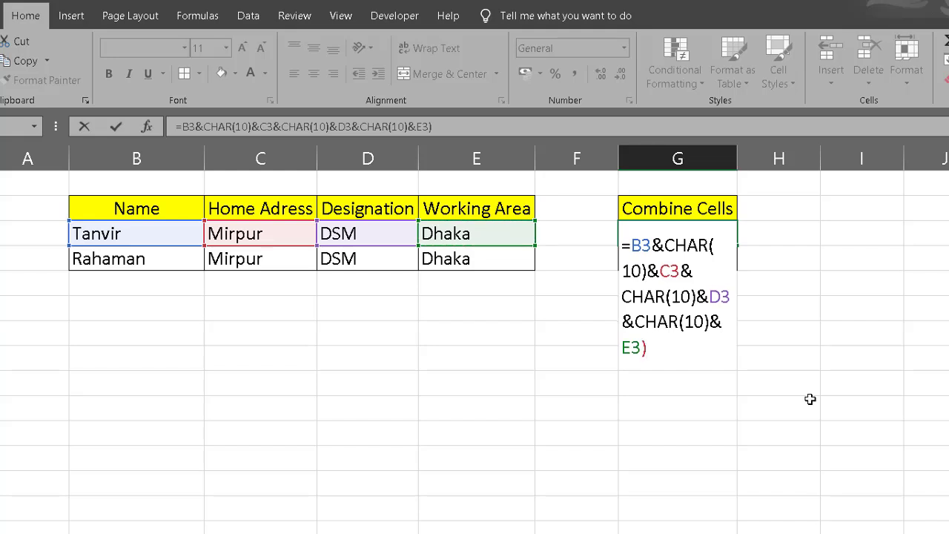
pyautogui.press('Return')
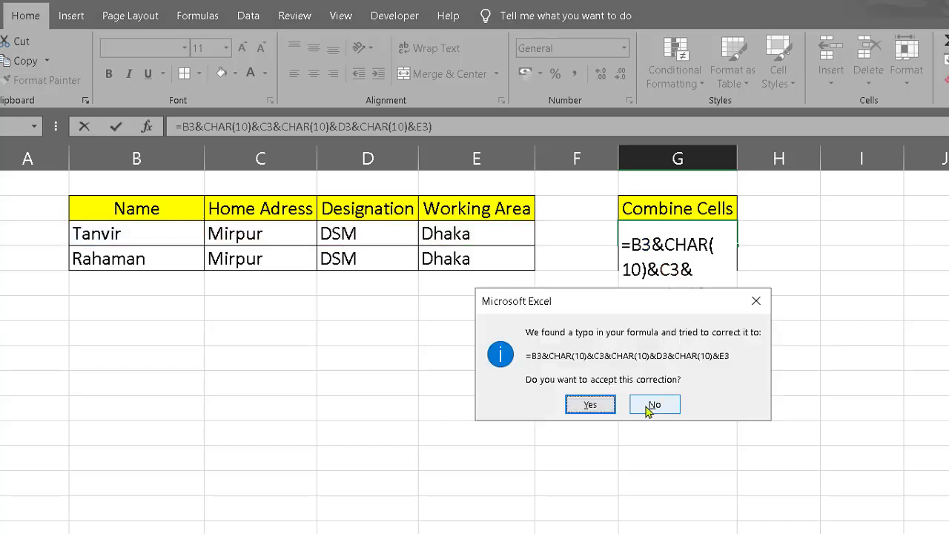
pyautogui.click(606, 405)
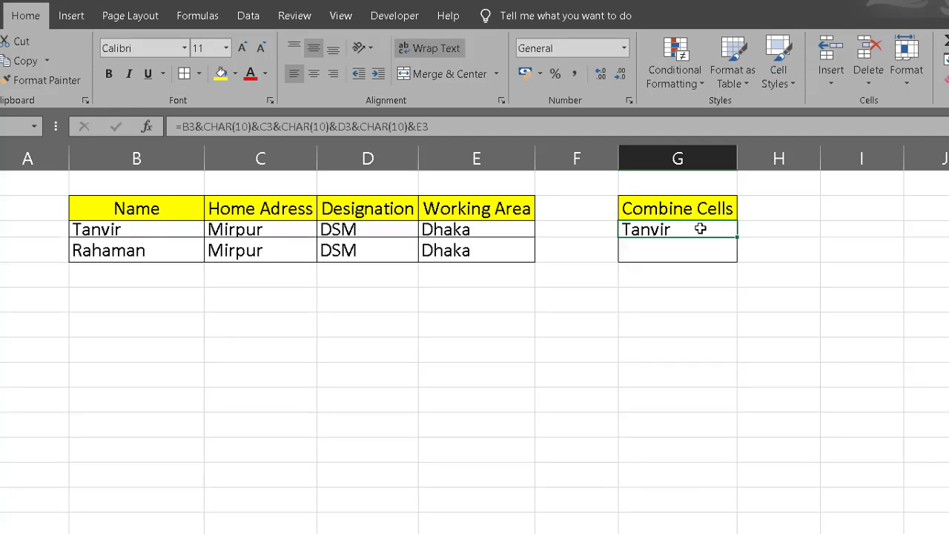
# Turn text wrapping off and back on for G3, and fill its formula down column G through G4 and below.
pyautogui.click(438, 49)
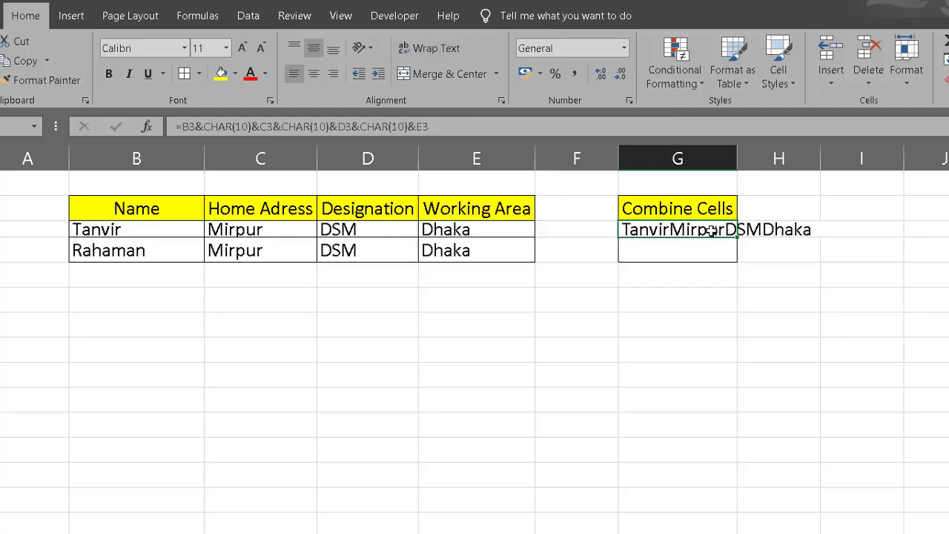
pyautogui.click(428, 49)
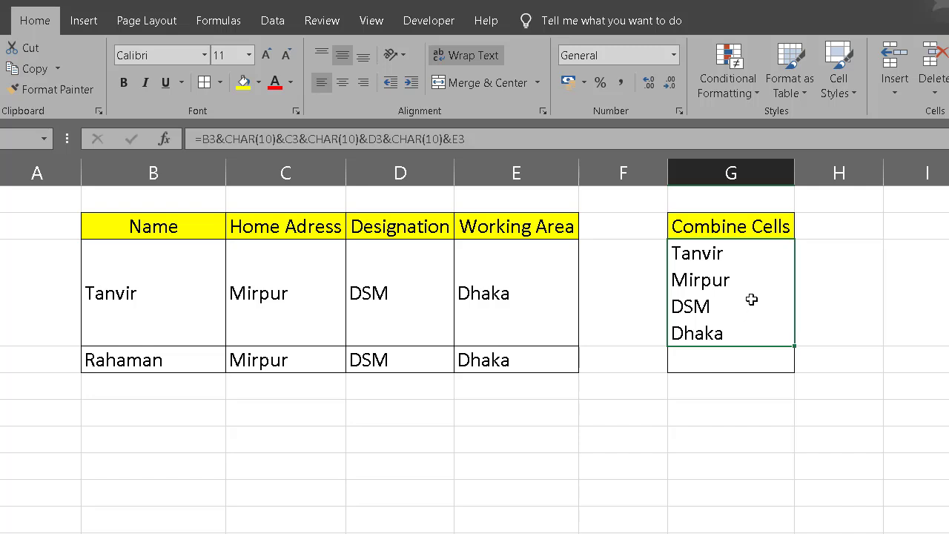
pyautogui.moveTo(790, 350); pyautogui.dragTo(788, 458)
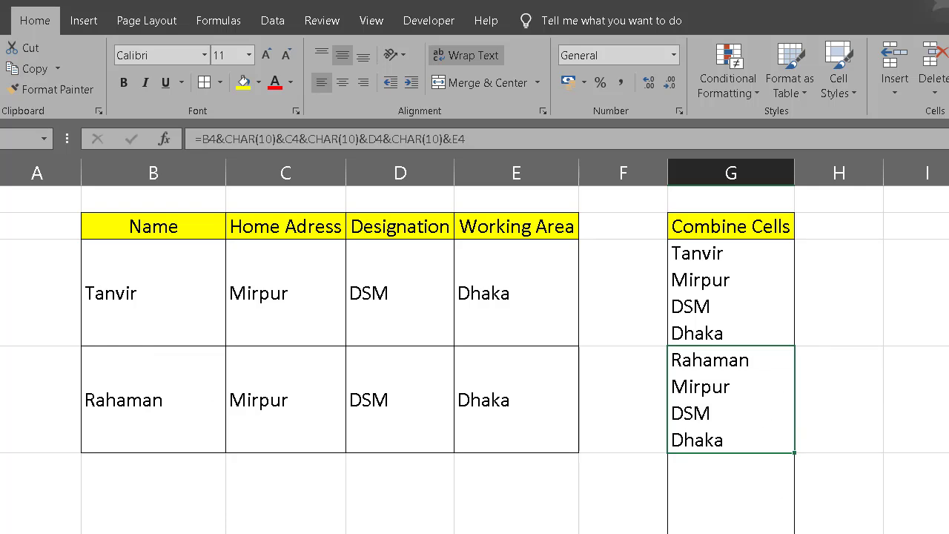
# Copy the second record in B4:E4 and paste it into the empty row below, starting at B5.
pyautogui.moveTo(205, 405); pyautogui.dragTo(555, 405)
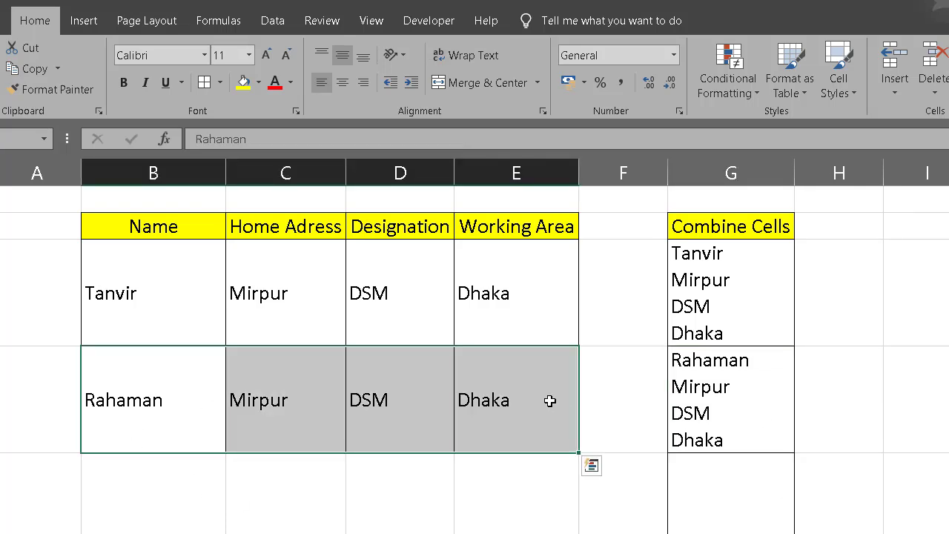
pyautogui.rightClick(546, 405)
pyautogui.click(592, 18)
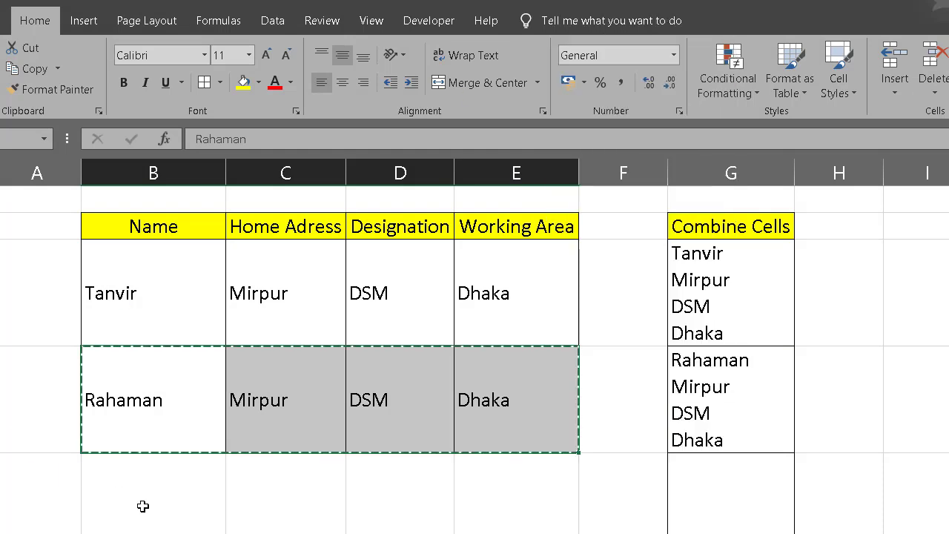
pyautogui.click(148, 506)
pyautogui.rightClick(148, 506)
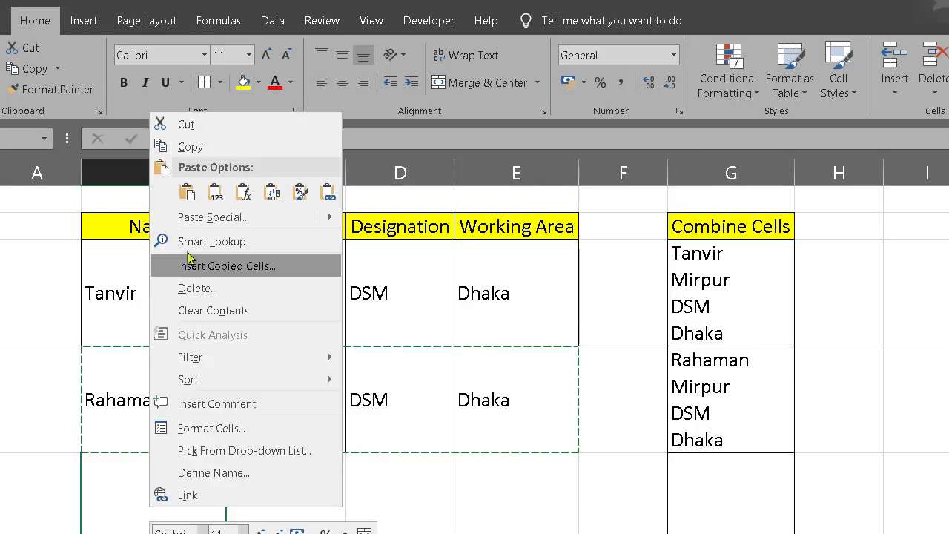
pyautogui.click(186, 193)
pyautogui.click(730, 501)
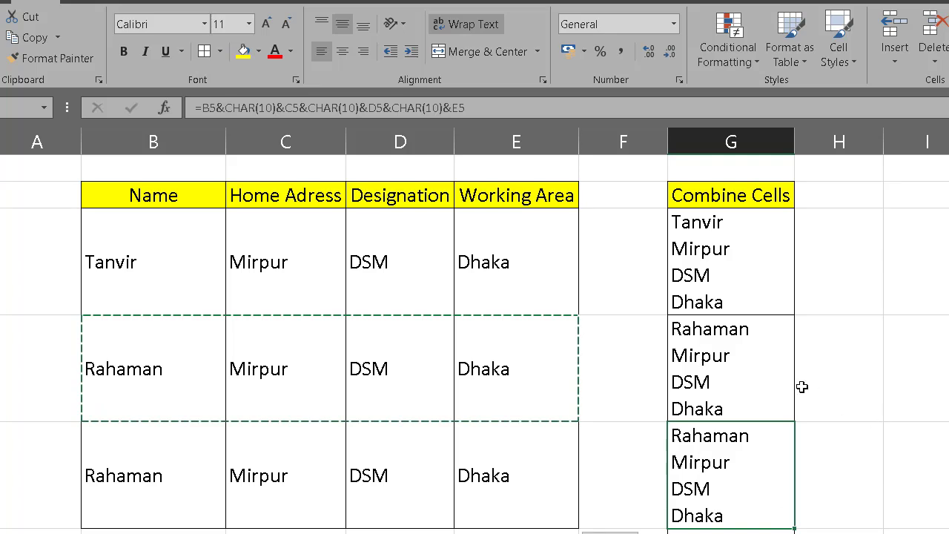
# Clear the combining formulas from G3:G7 under the Combine Cells heading.
pyautogui.moveTo(716, 226)
pyautogui.mouseDown()
pyautogui.moveTo(728, 501)
pyautogui.moveTo(741, 531)
pyautogui.moveTo(884, 451)
pyautogui.mouseUp()
pyautogui.scroll(1, 724, 303)
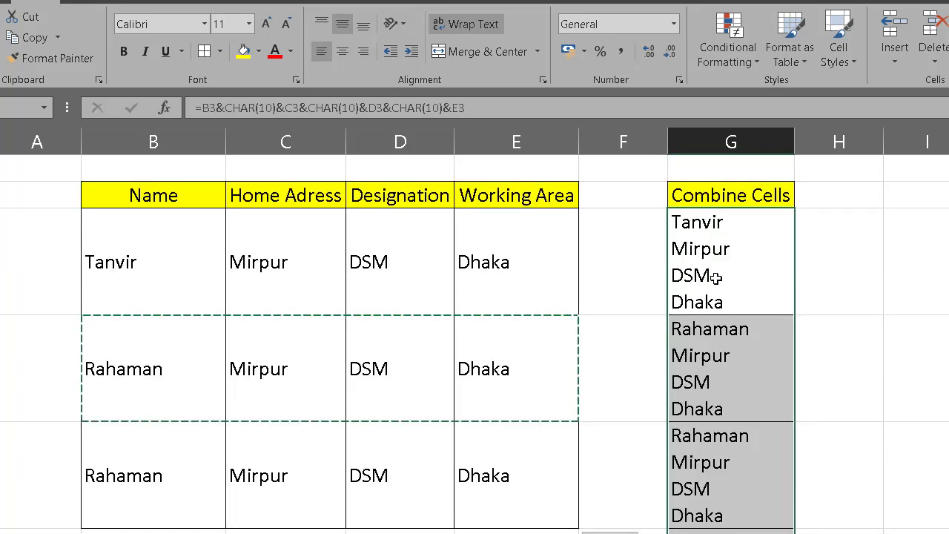
pyautogui.rightClick(716, 271)
pyautogui.click(756, 284)
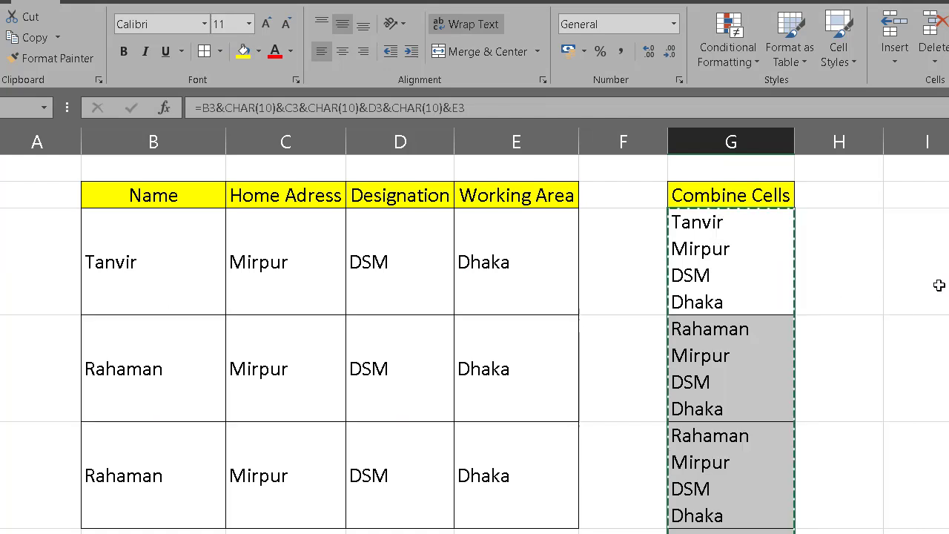
pyautogui.press('Delete')
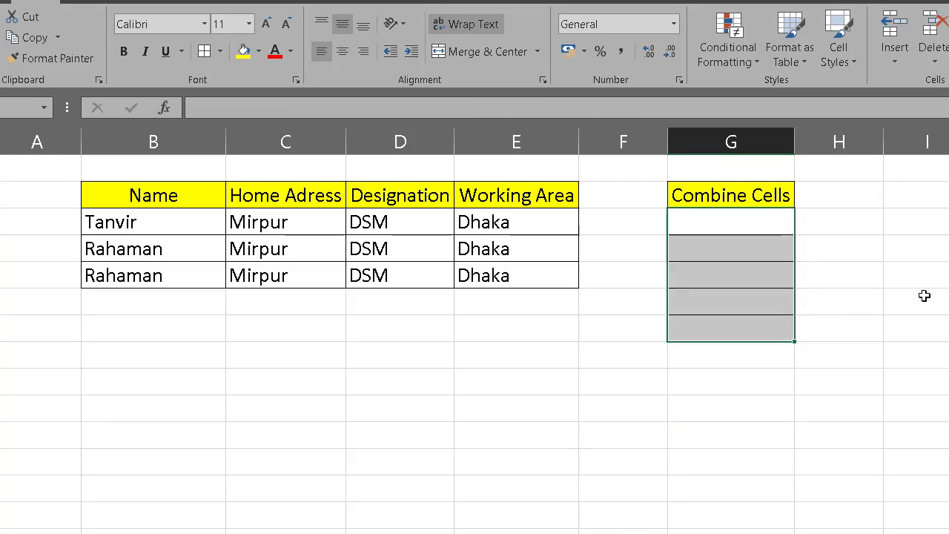
# Delete the three rows directly below the table, rows 6 to 8.
pyautogui.moveTo(0, 302); pyautogui.dragTo(0, 355)
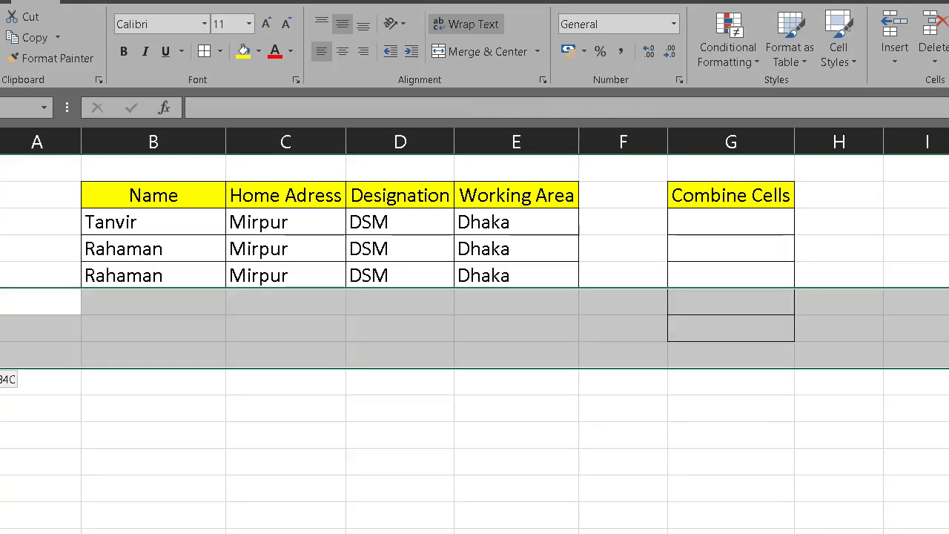
pyautogui.rightClick(441, 318)
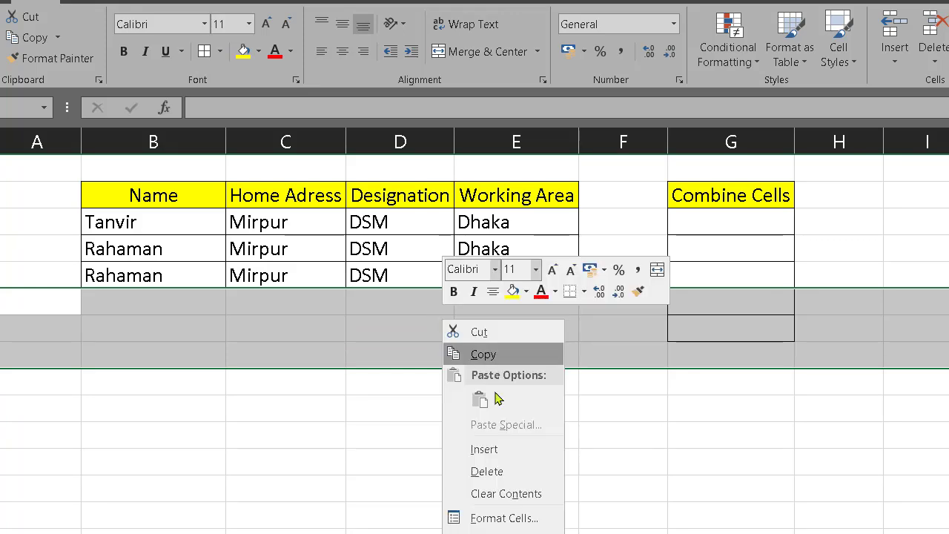
pyautogui.click(485, 469)
pyautogui.click(714, 439)
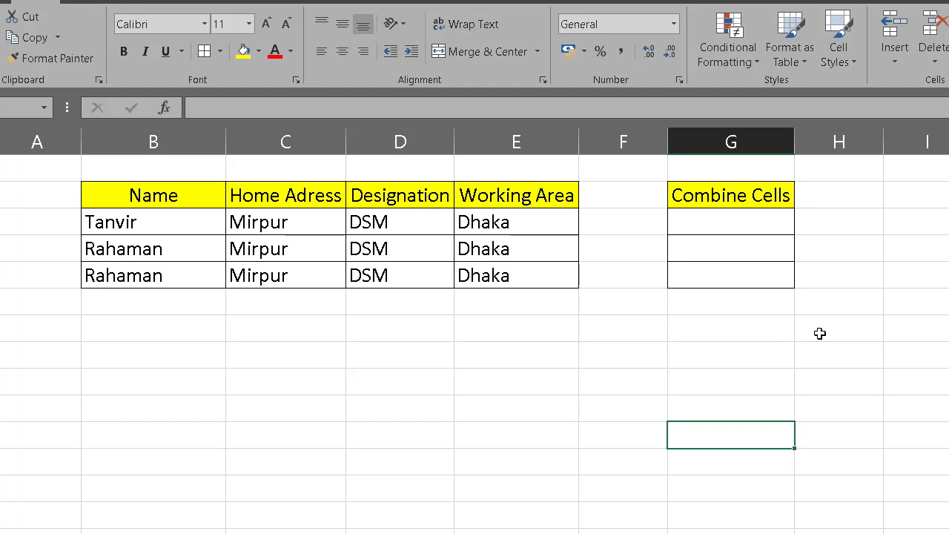
# Start a TEXTJOIN formula in G3.
pyautogui.click(728, 227)
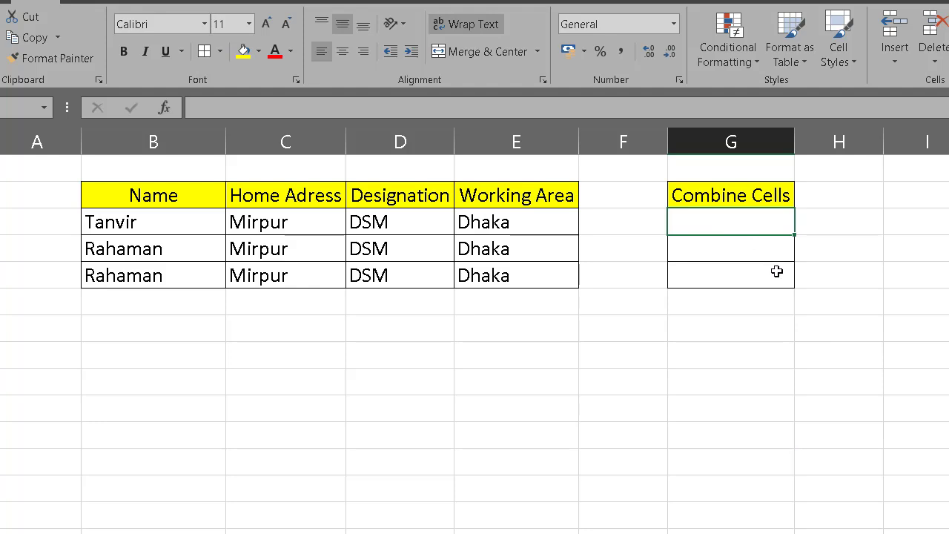
pyautogui.write('=')
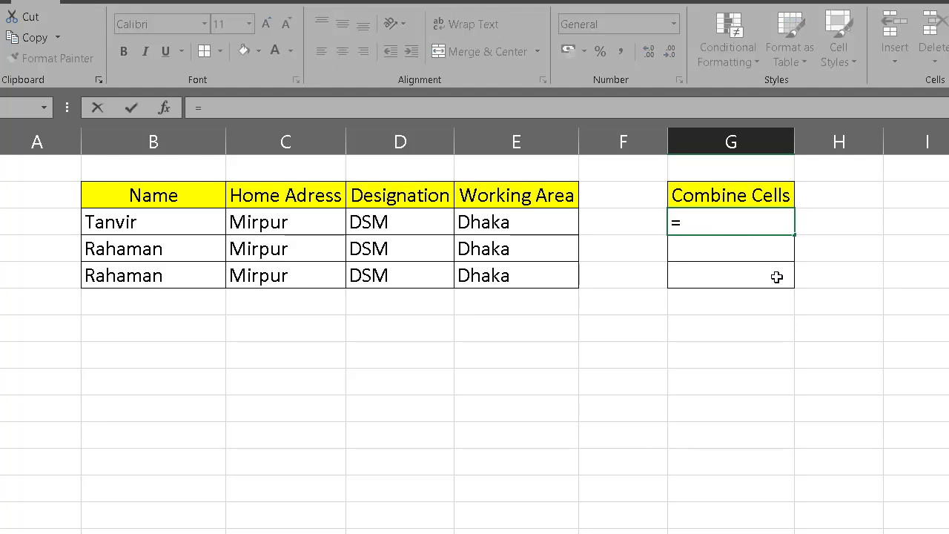
pyautogui.write('text')
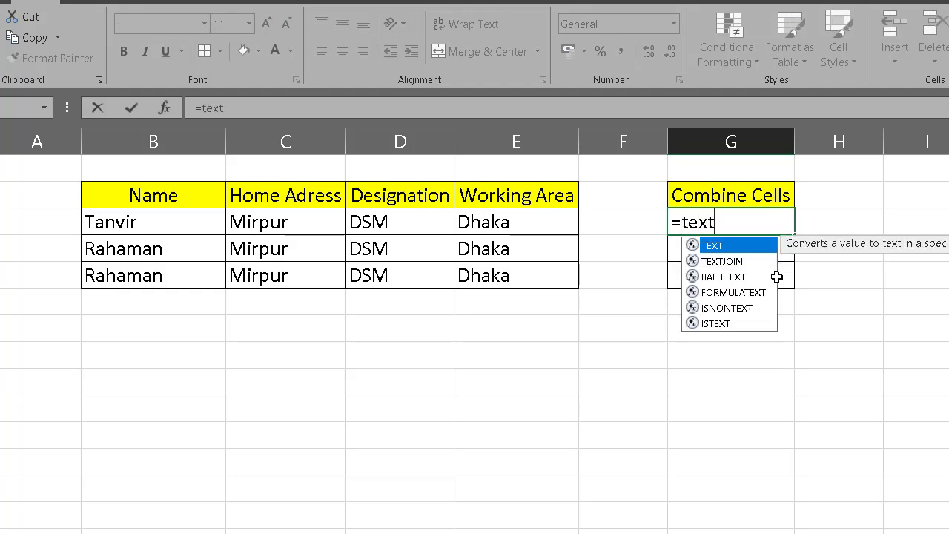
pyautogui.write('join')
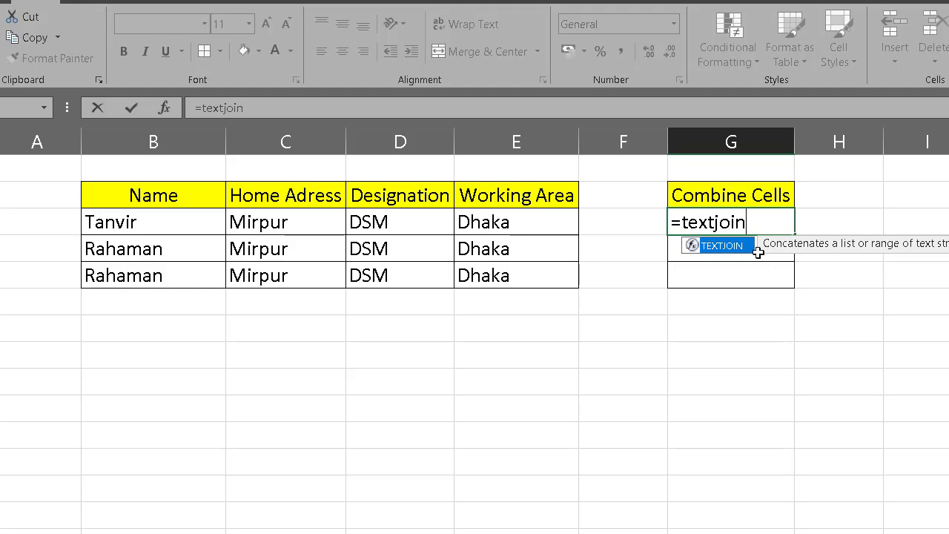
pyautogui.doubleClick(730, 246)
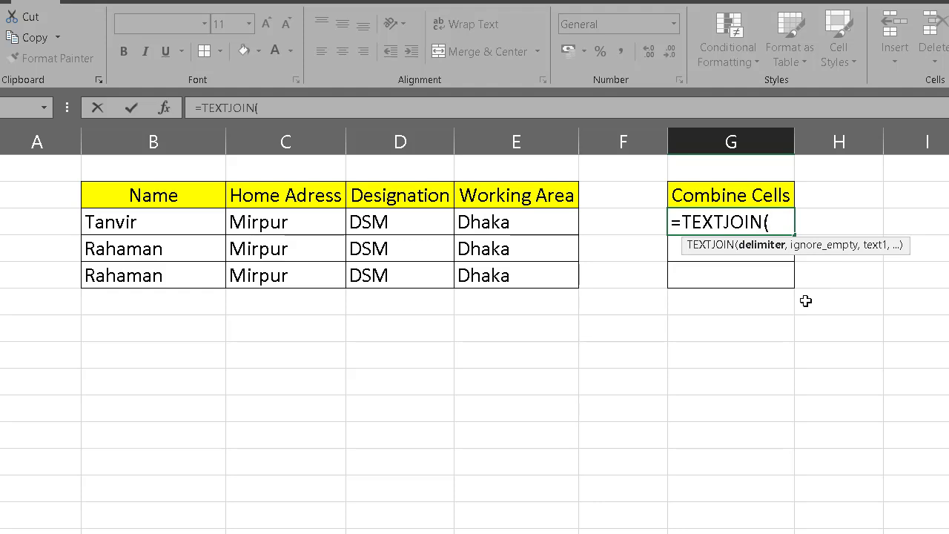
# Give the TEXTJOIN formula in G3 the line break CHAR(10) as its delimiter argument.
pyautogui.write('ch')
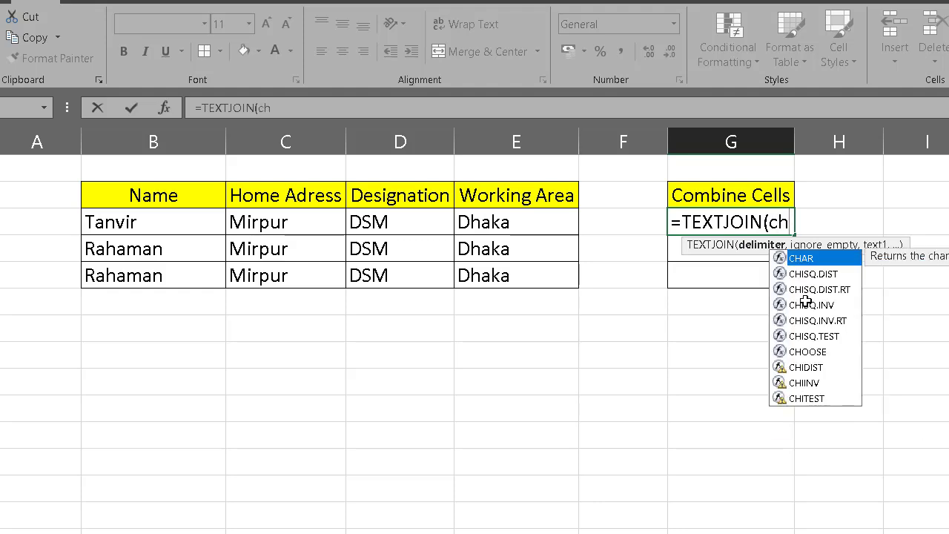
pyautogui.write('ar')
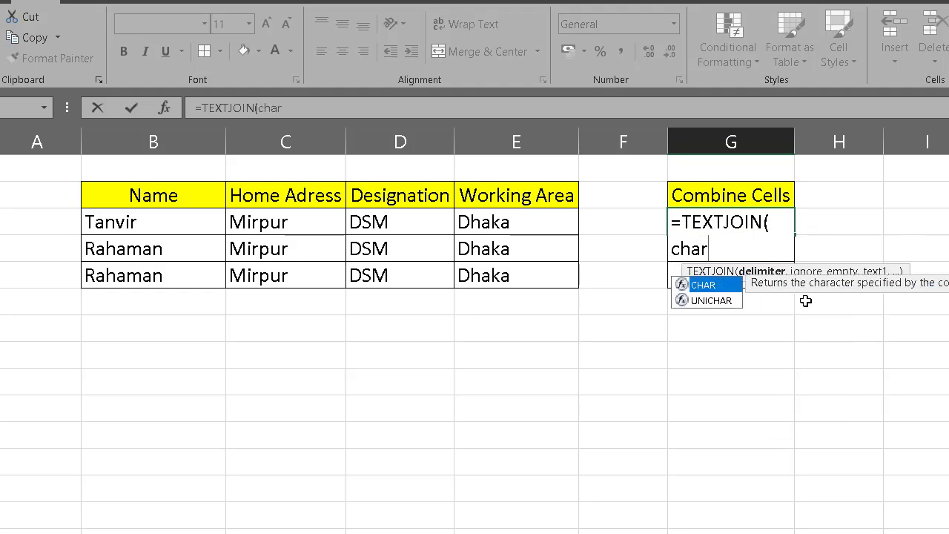
pyautogui.doubleClick(705, 287)
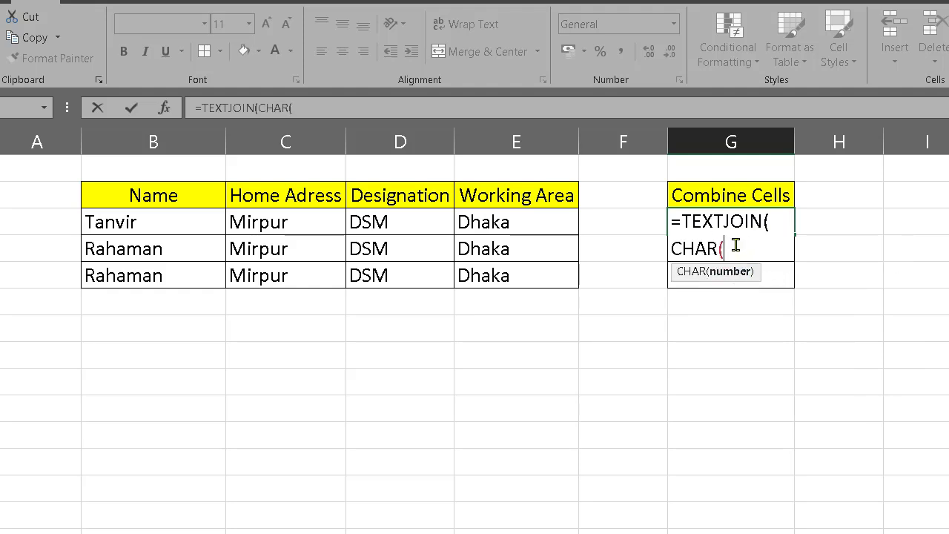
pyautogui.write('10')
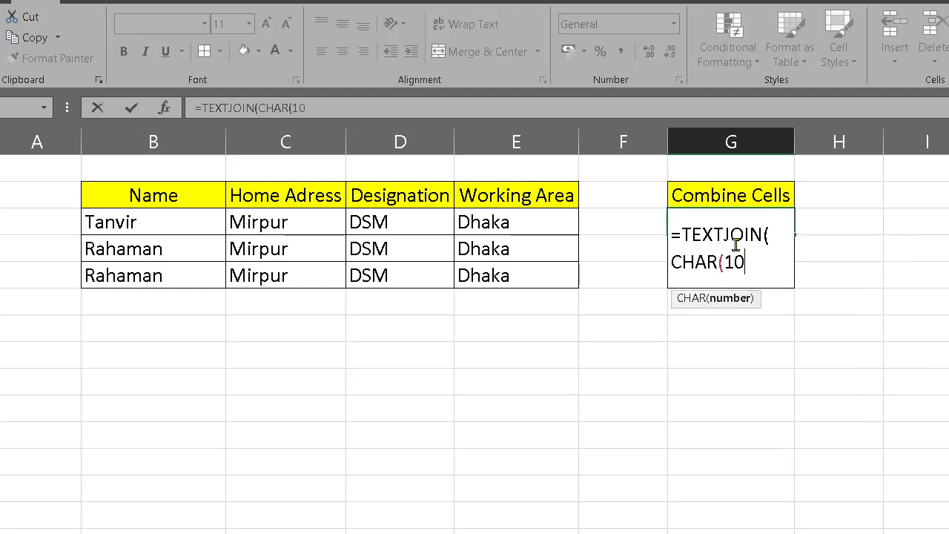
pyautogui.write(')')
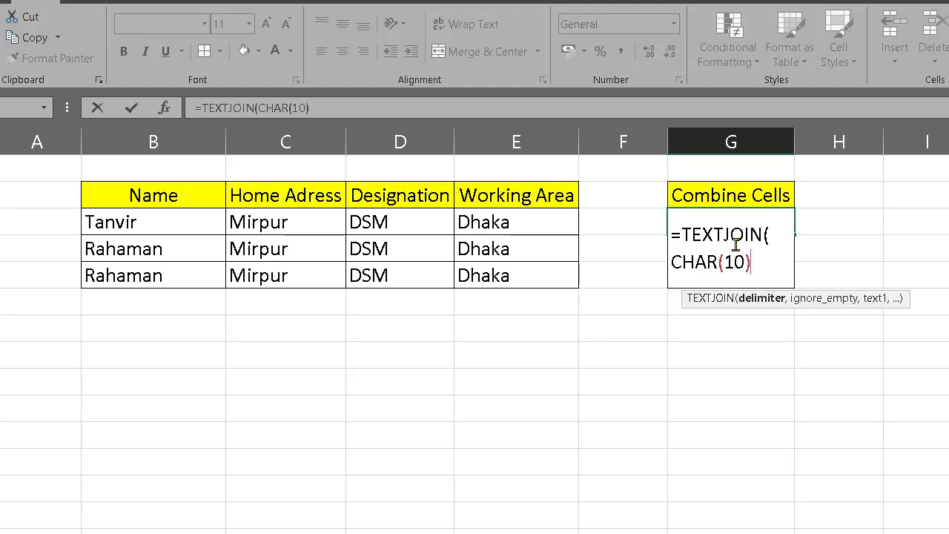
pyautogui.write(',')
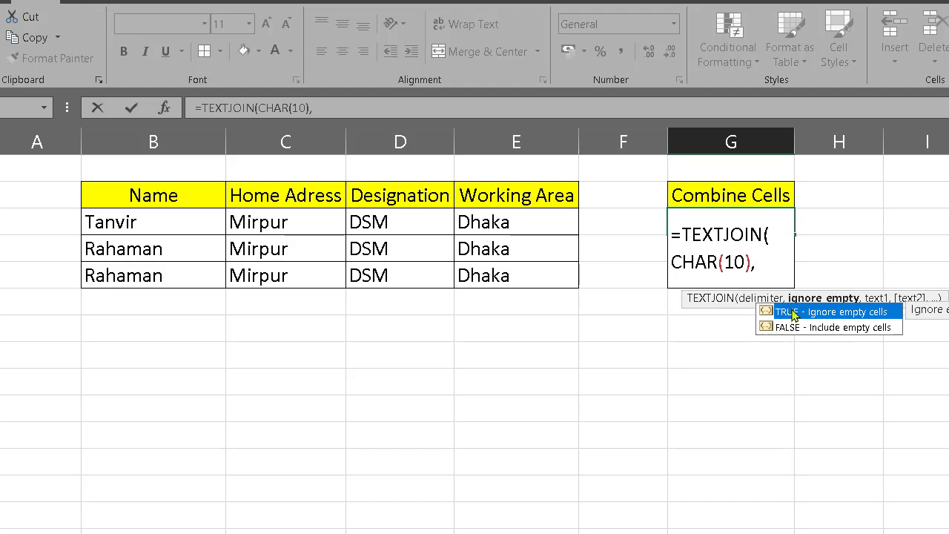
# Set ignore_empty to TRUE, add the range B3:E3, and enter the formula as =TEXTJOIN(CHAR(10),TRUE,B3:E3).
pyautogui.doubleClick(790, 314)
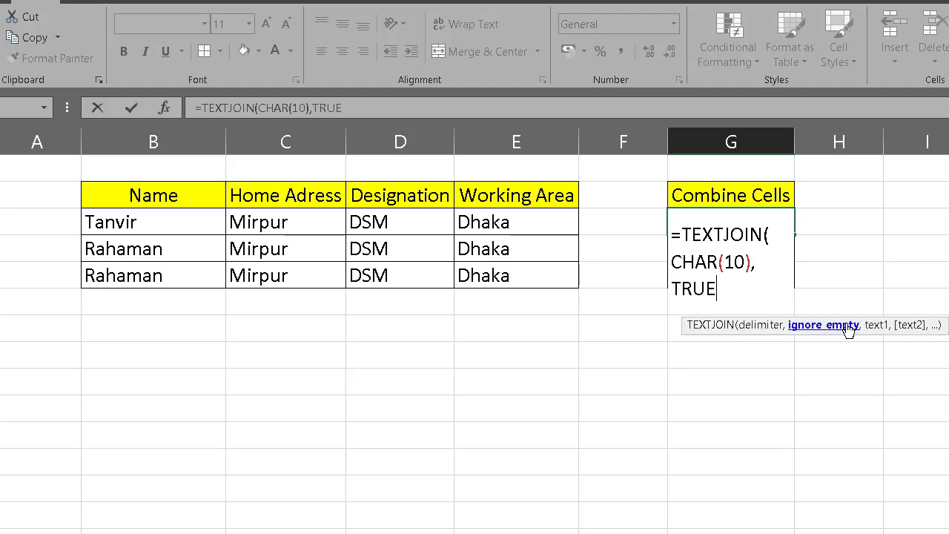
pyautogui.write(',')
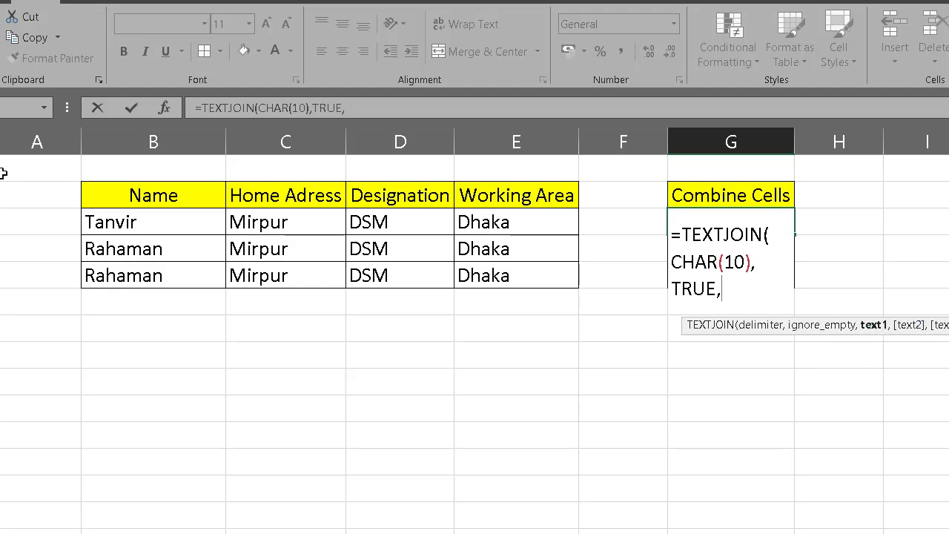
pyautogui.moveTo(119, 221); pyautogui.dragTo(519, 231)
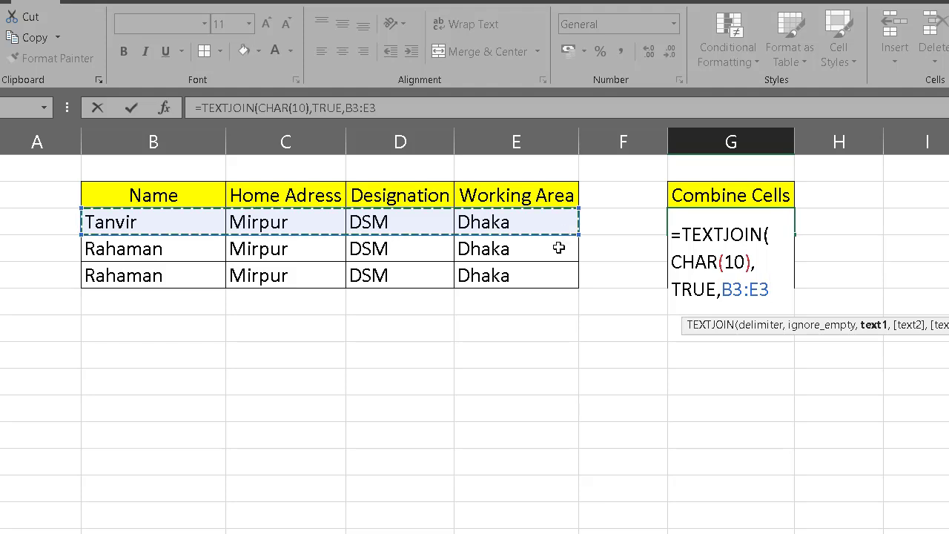
pyautogui.write(')')
pyautogui.press('Return')
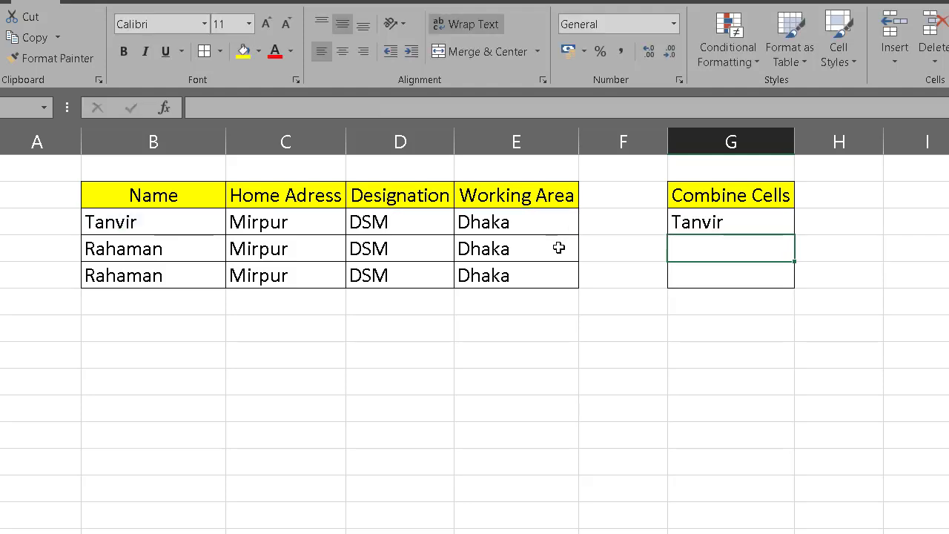
# Turn text wrapping off and back on for G3, and fill its TEXTJOIN formula down through G5.
pyautogui.click(784, 226)
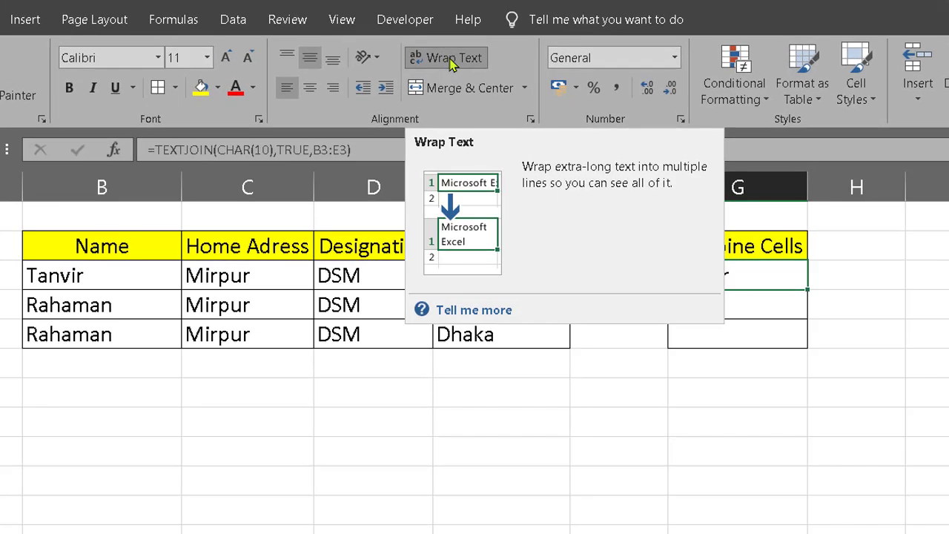
pyautogui.click(465, 62)
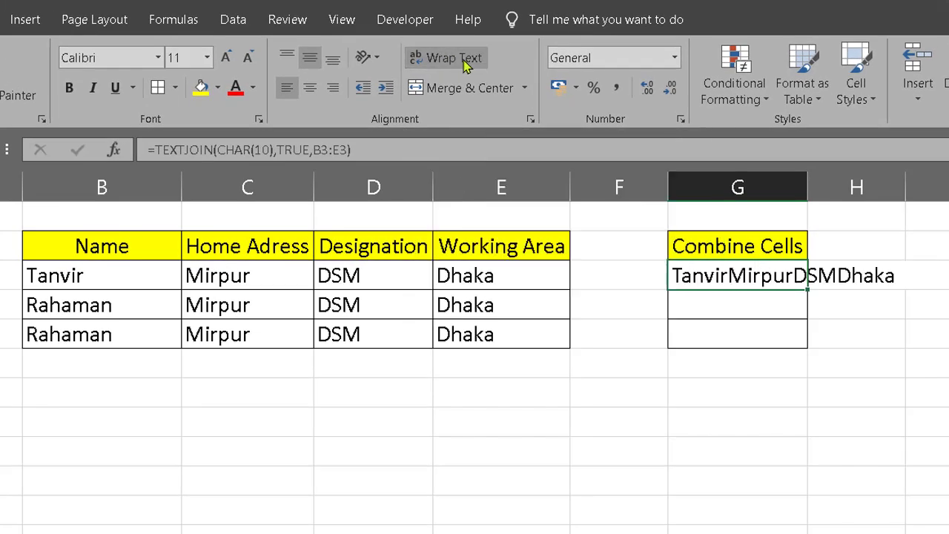
pyautogui.click(465, 64)
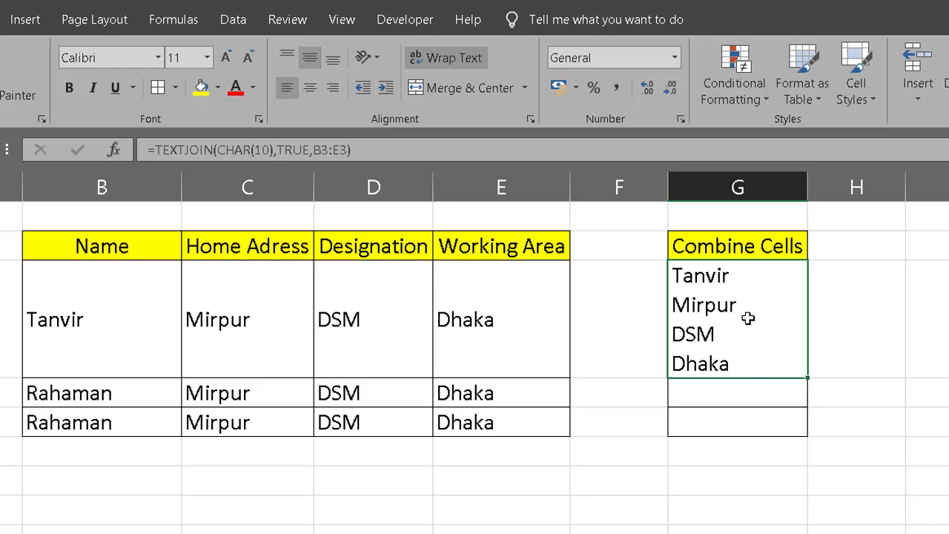
pyautogui.moveTo(807, 377)
pyautogui.mouseDown()
pyautogui.moveTo(807, 457)
pyautogui.moveTo(809, 443)
pyautogui.mouseUp()
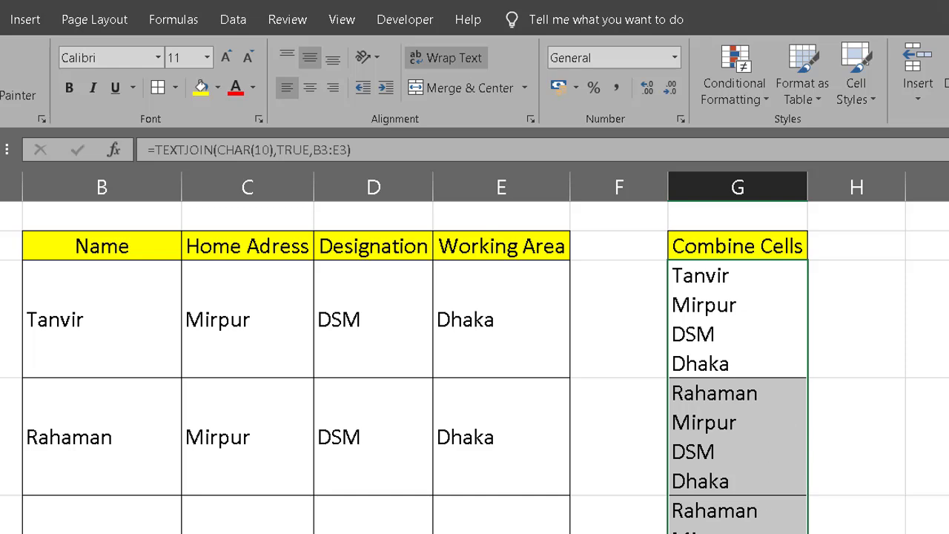
pyautogui.click(797, 517)
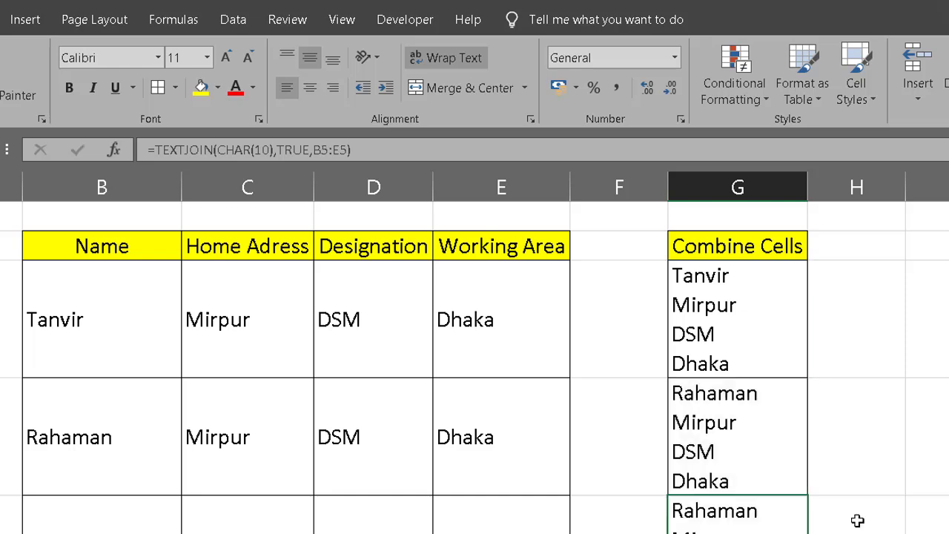